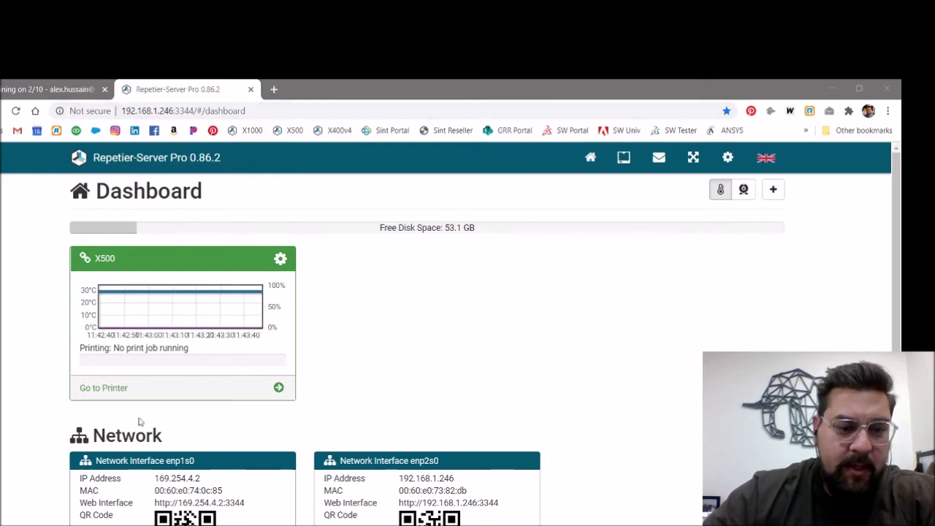
# Open the X500 printer's Printer Settings and scroll to the Connection section
pyautogui.scroll(-1, 111, 462)
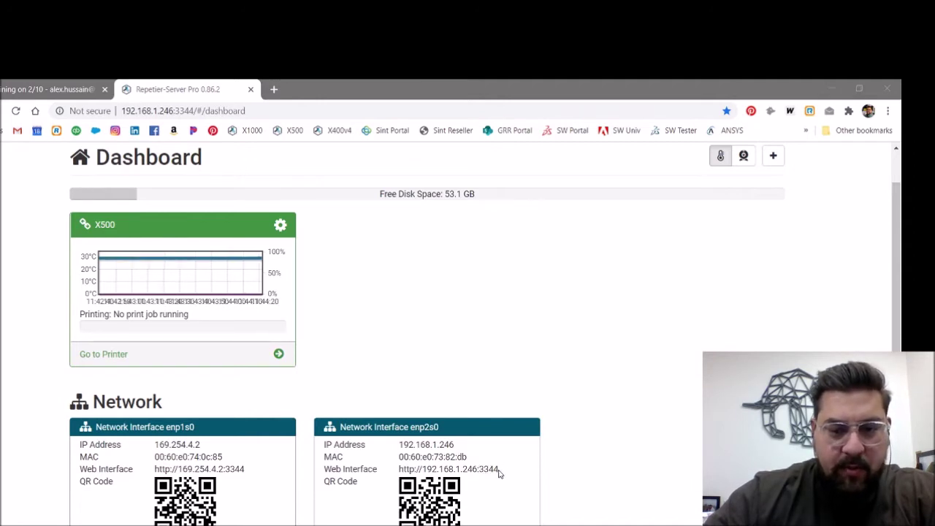
pyautogui.scroll(1, 363, 426)
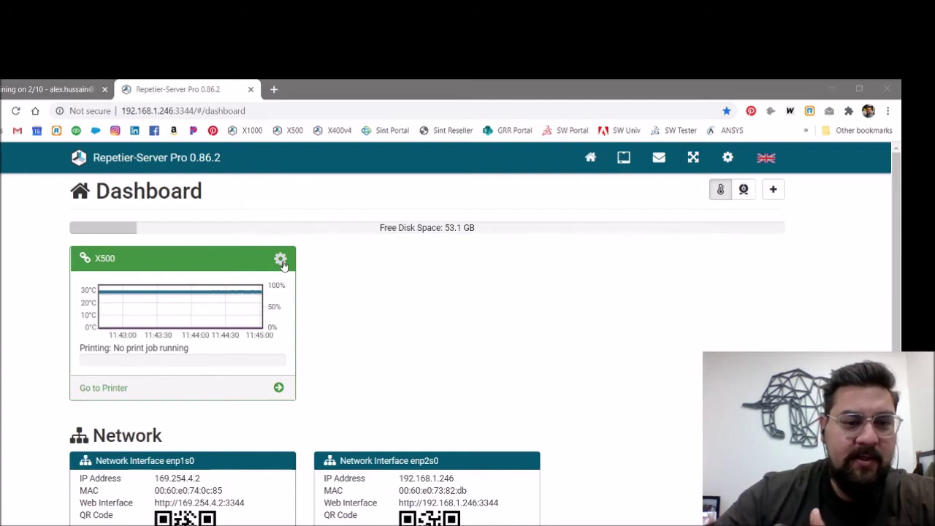
pyautogui.click(282, 262)
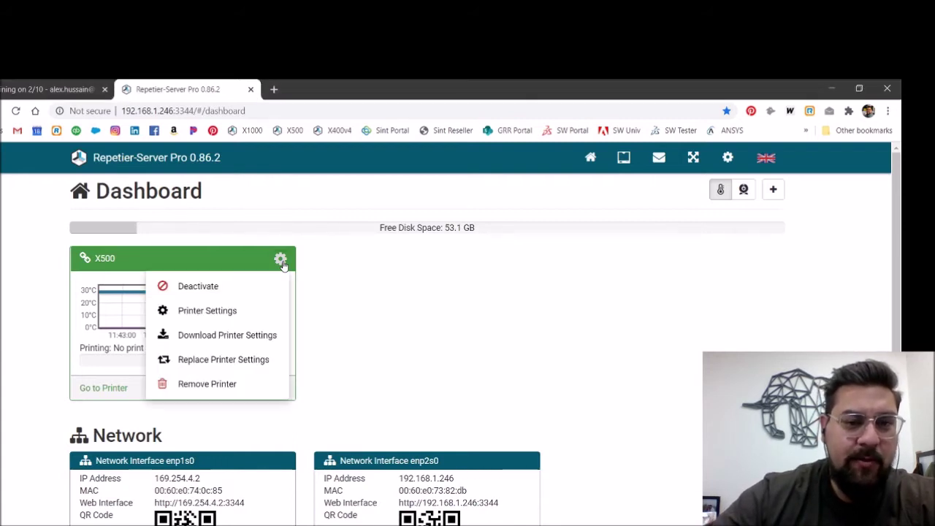
pyautogui.click(217, 312)
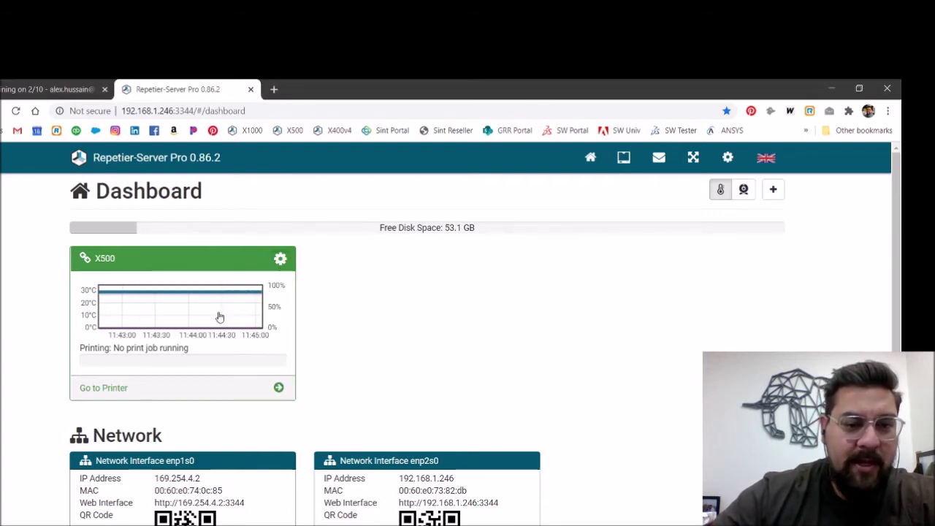
pyautogui.scroll(-3, 380, 350)
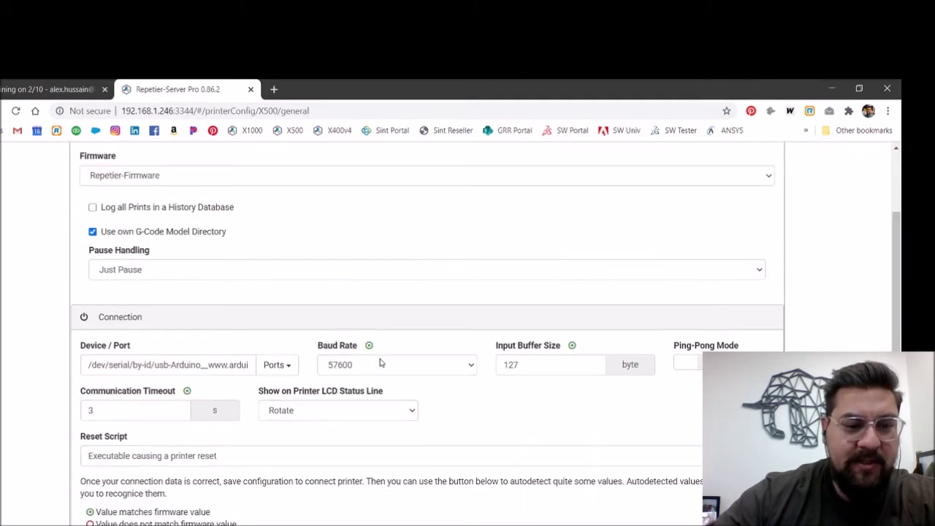
pyautogui.scroll(3, 175, 295)
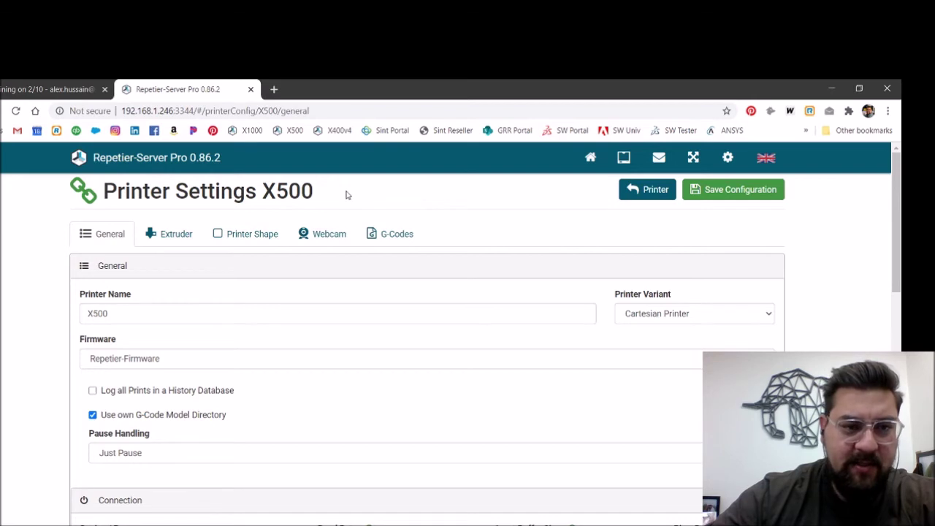
pyautogui.scroll(-3, 348, 195)
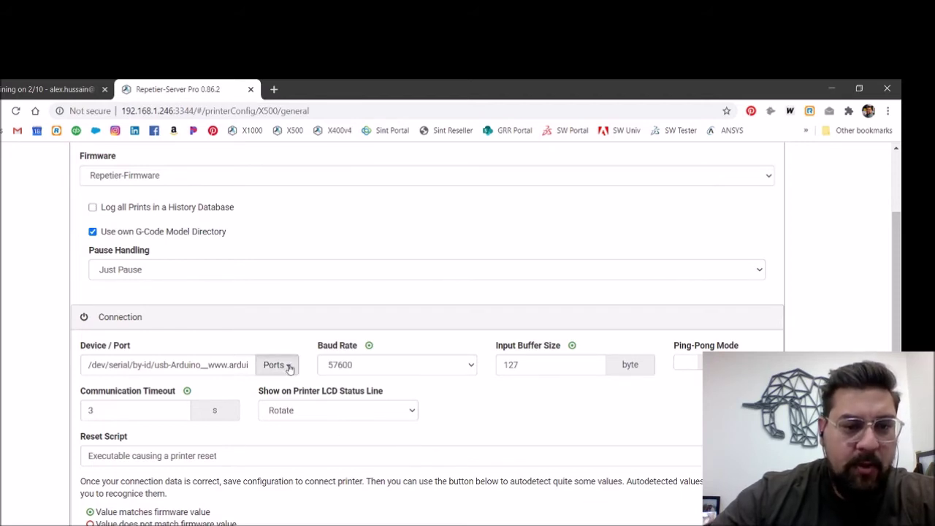
# Set the X500's port to /dev/tty57, save the configuration, and open its printer page
pyautogui.click(290, 365)
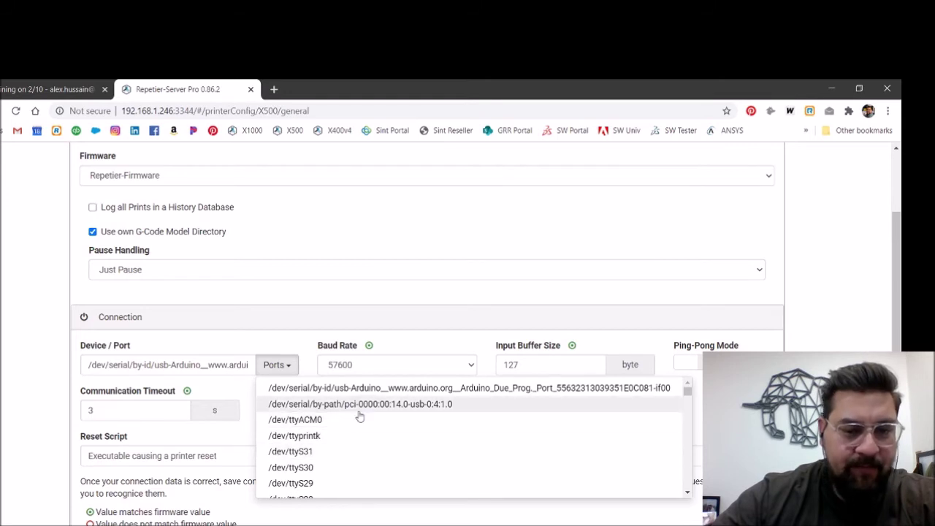
pyautogui.scroll(-1, 359, 413)
pyautogui.scroll(-10, 359, 416)
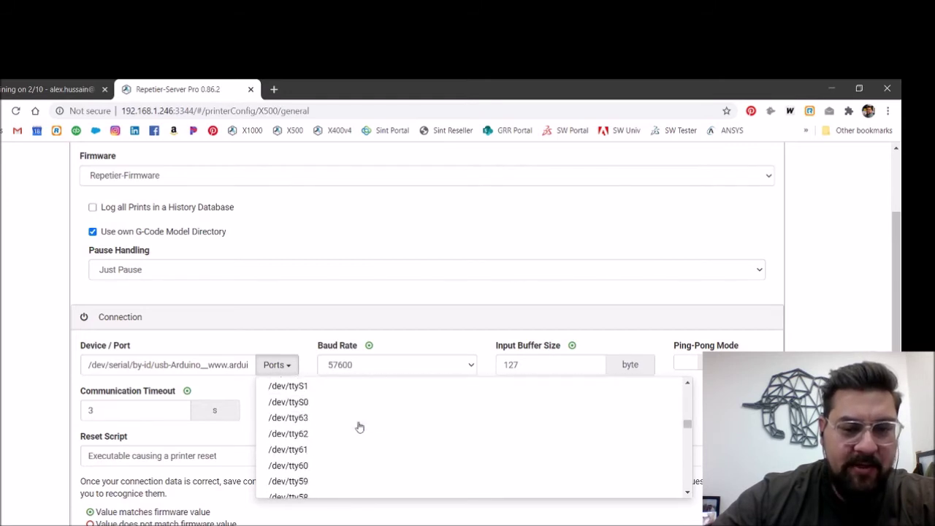
pyautogui.click(302, 443)
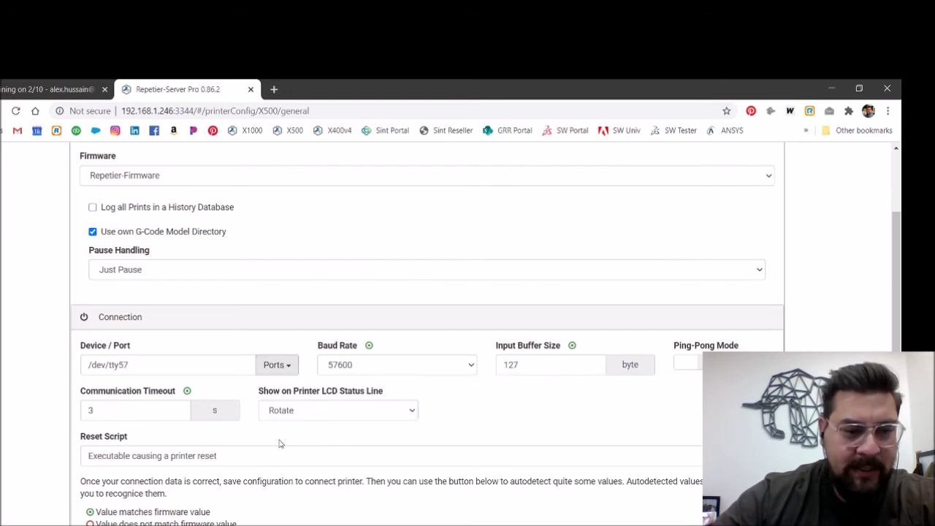
pyautogui.scroll(3, 305, 456)
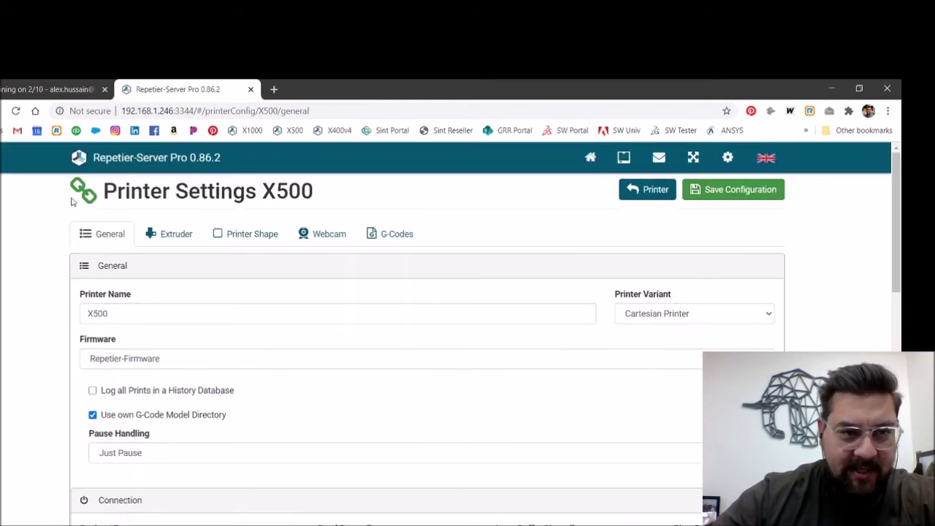
pyautogui.click(743, 194)
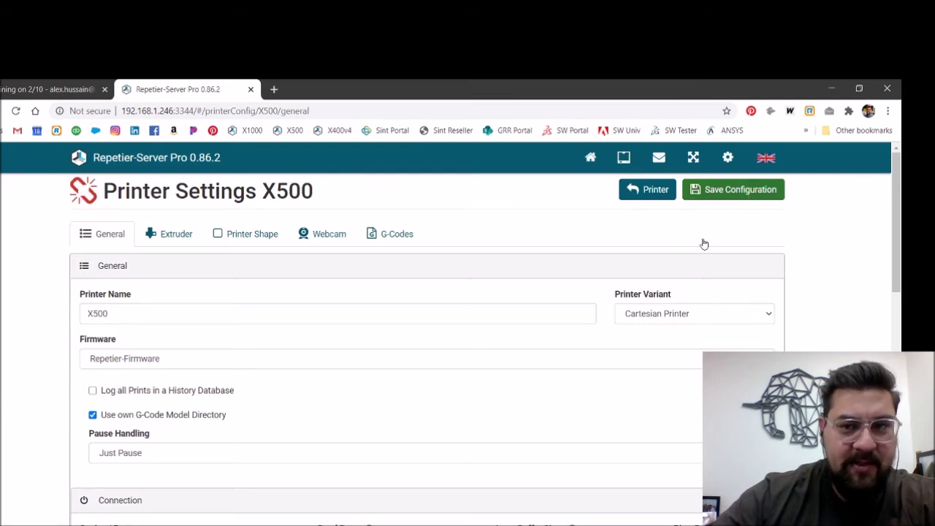
pyautogui.click(652, 192)
# Go back to the dashboard and open the options on the red X500 card
pyautogui.click(589, 159)
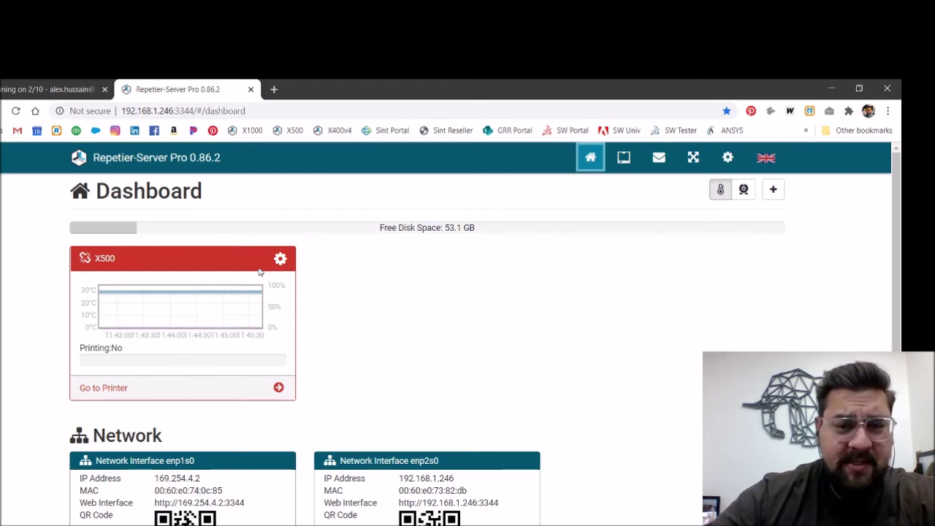
pyautogui.click(280, 258)
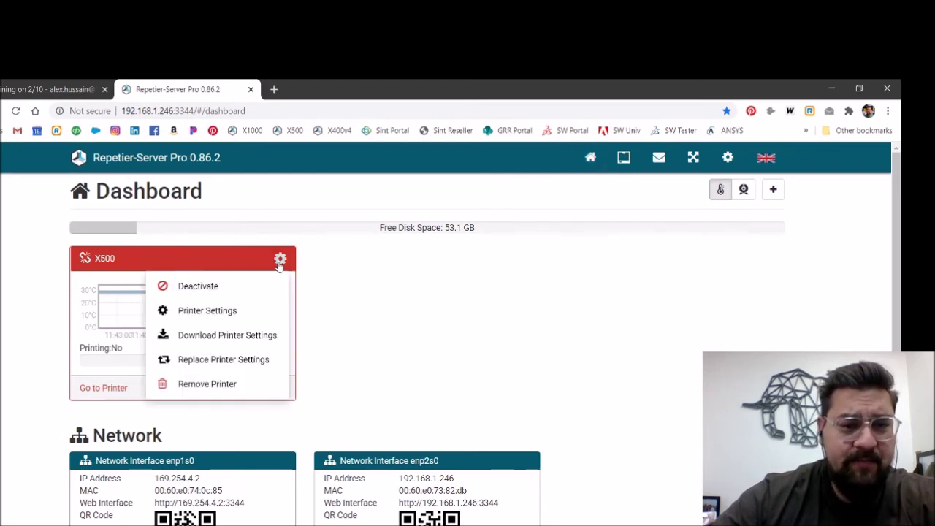
# In X500 Printer Settings, change the port to the Arduino Due /dev/serial/by-id device
pyautogui.click(231, 310)
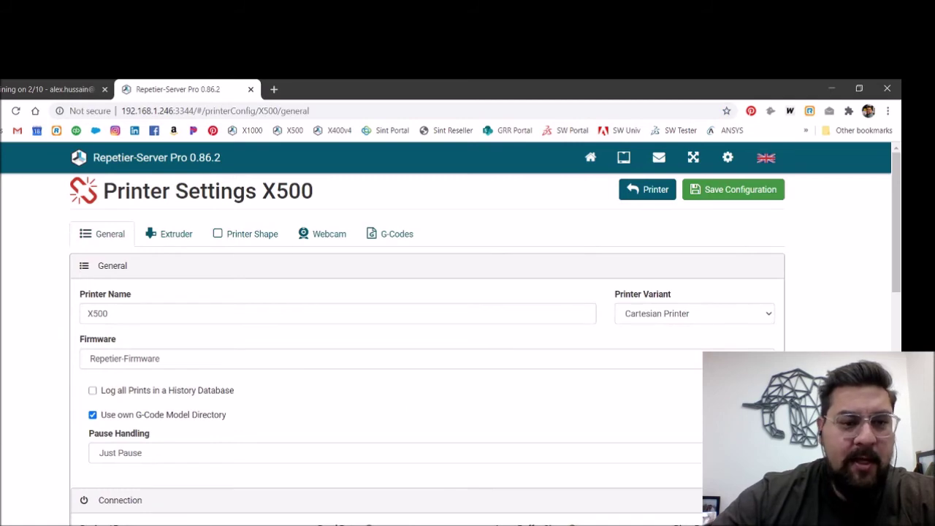
pyautogui.scroll(-3, 125, 378)
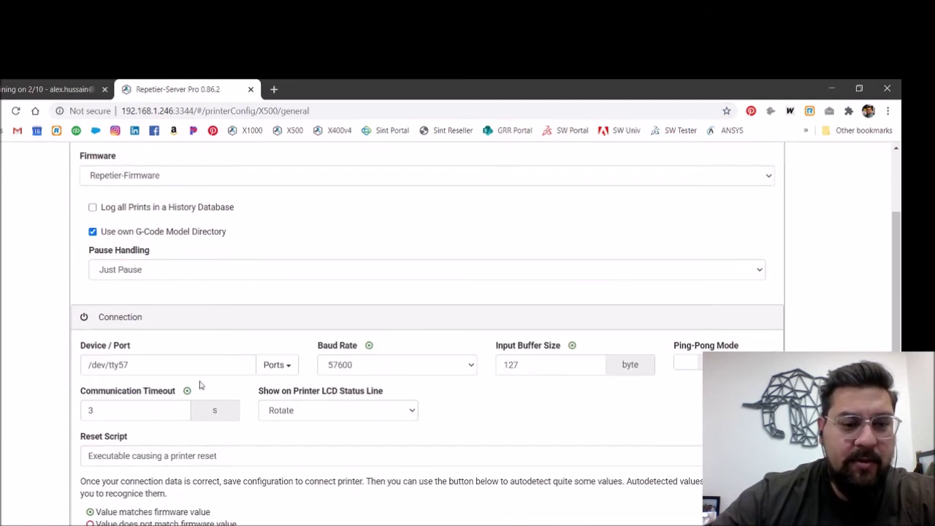
pyautogui.click(260, 371)
pyautogui.scroll(2, 330, 455)
pyautogui.scroll(-1, 503, 451)
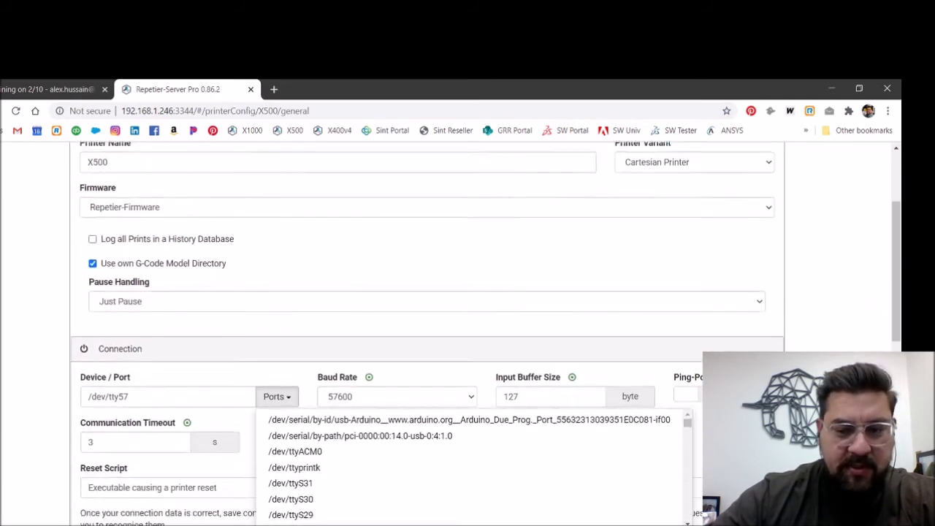
pyautogui.scroll(-2, 647, 419)
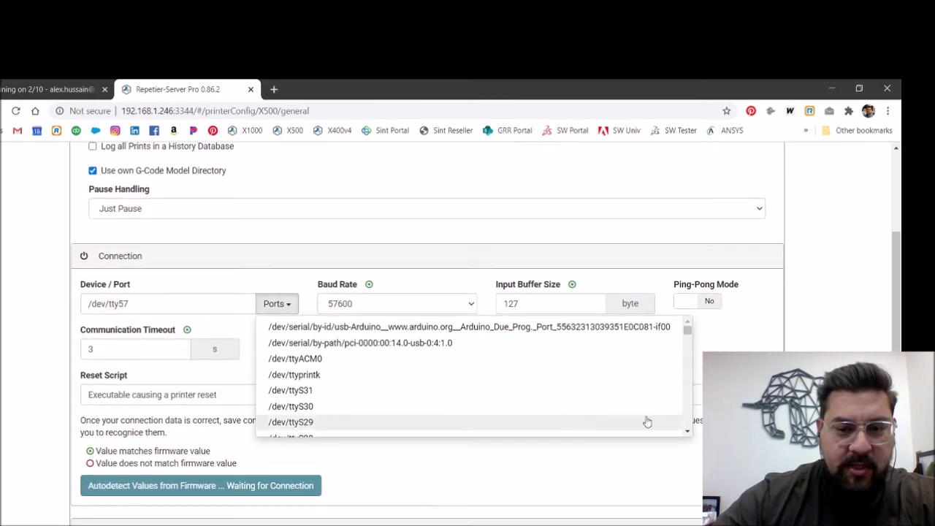
pyautogui.click(322, 358)
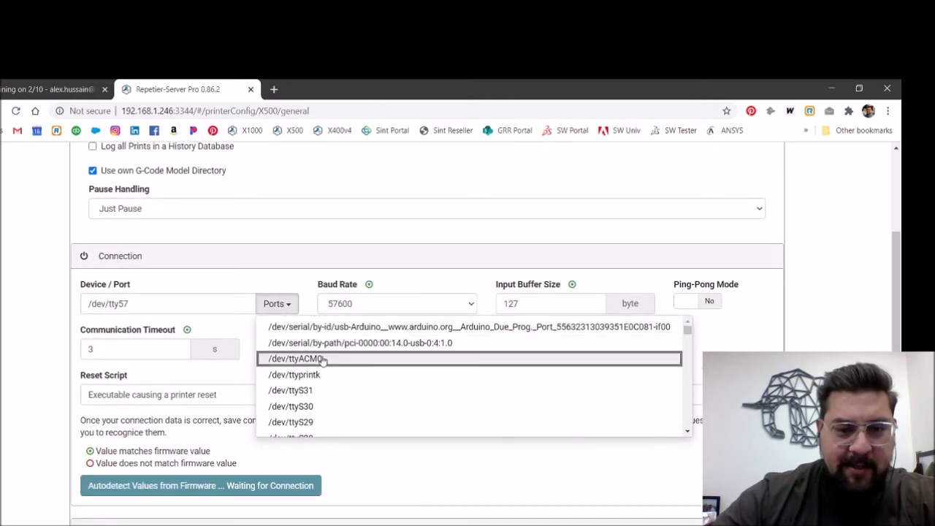
pyautogui.click(468, 327)
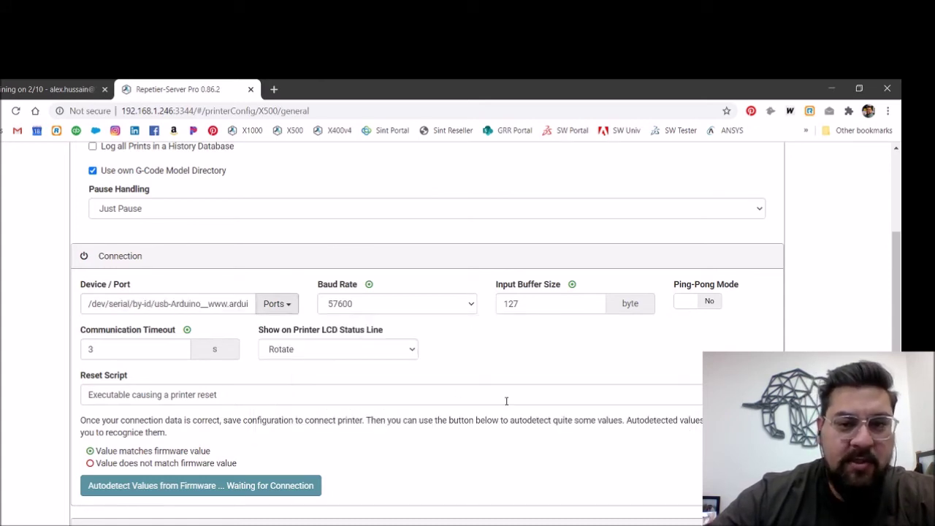
pyautogui.scroll(4, 506, 400)
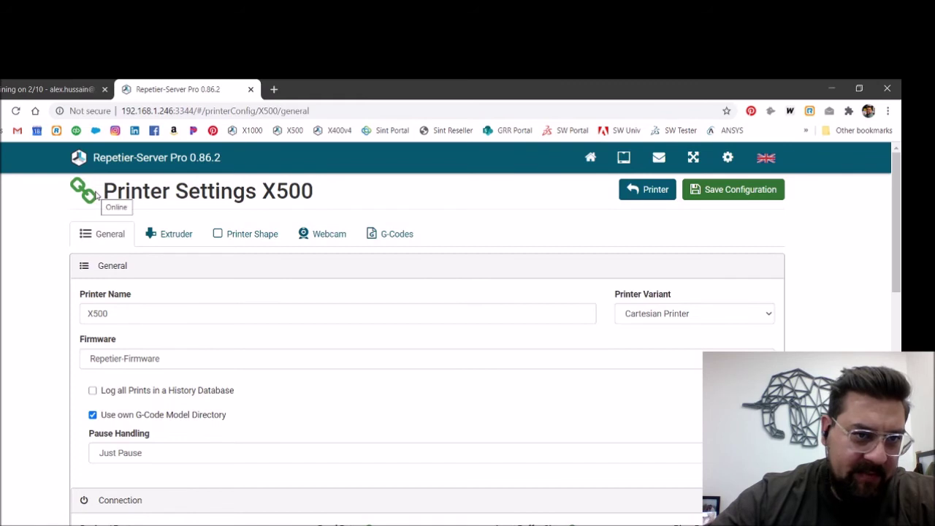
# Return to the dashboard and open the X500's Printer Settings
pyautogui.click(647, 194)
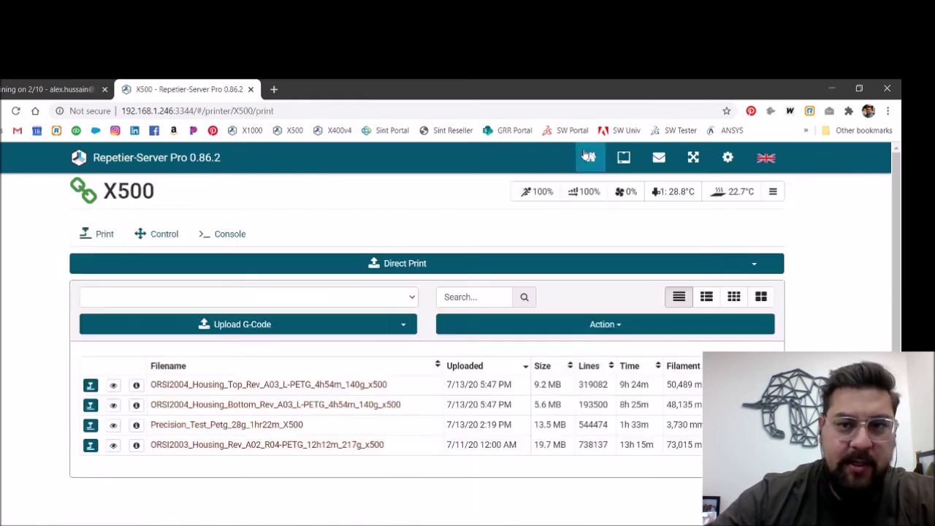
pyautogui.click(591, 159)
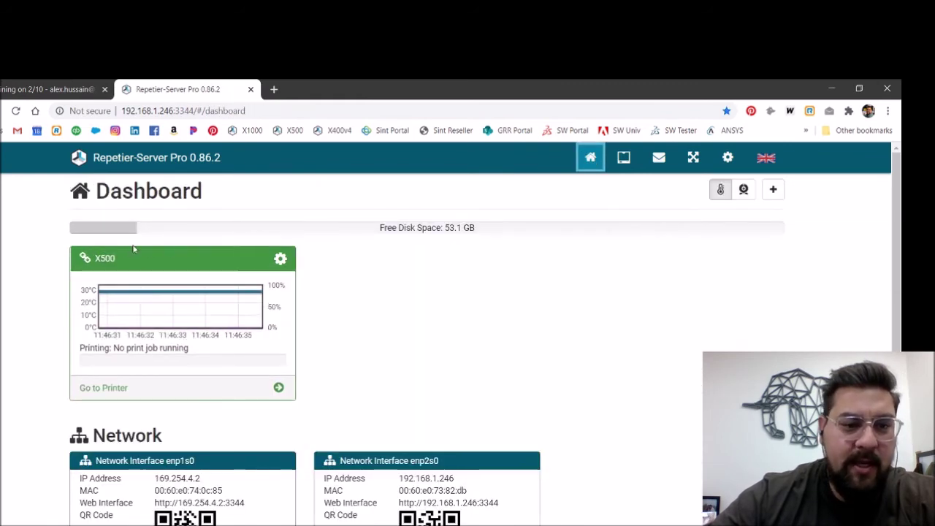
pyautogui.click(282, 260)
pyautogui.click(244, 311)
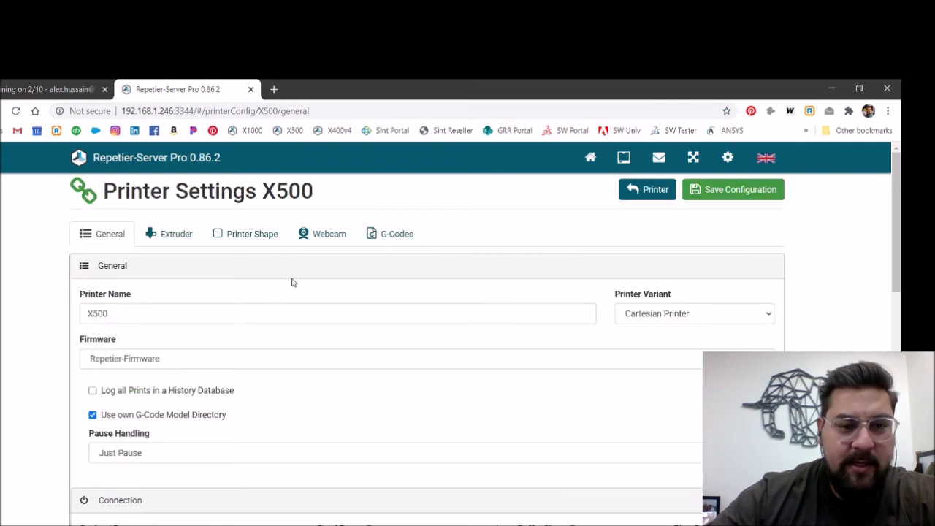
# Choose the /dev/serial/by-path USB port, save the configuration, and open the X500 printer page
pyautogui.scroll(-3, 335, 345)
pyautogui.click(276, 365)
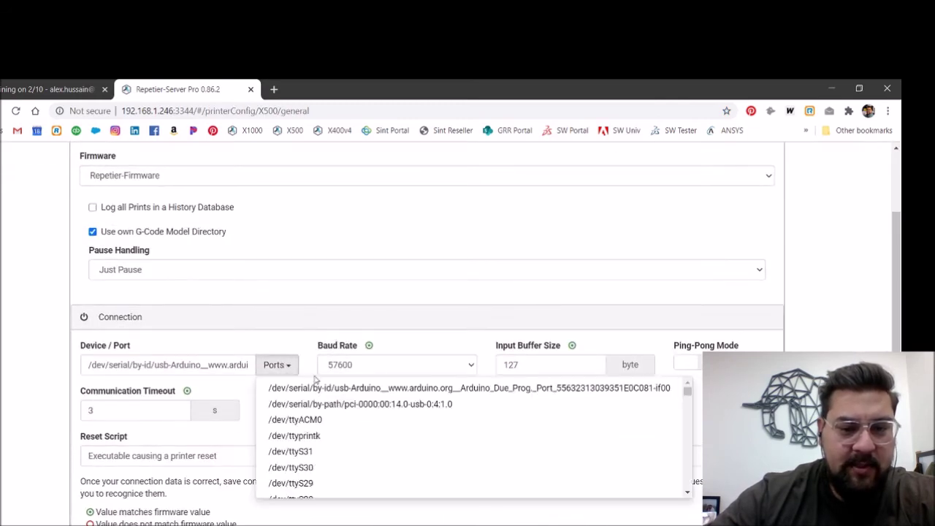
pyautogui.click(363, 406)
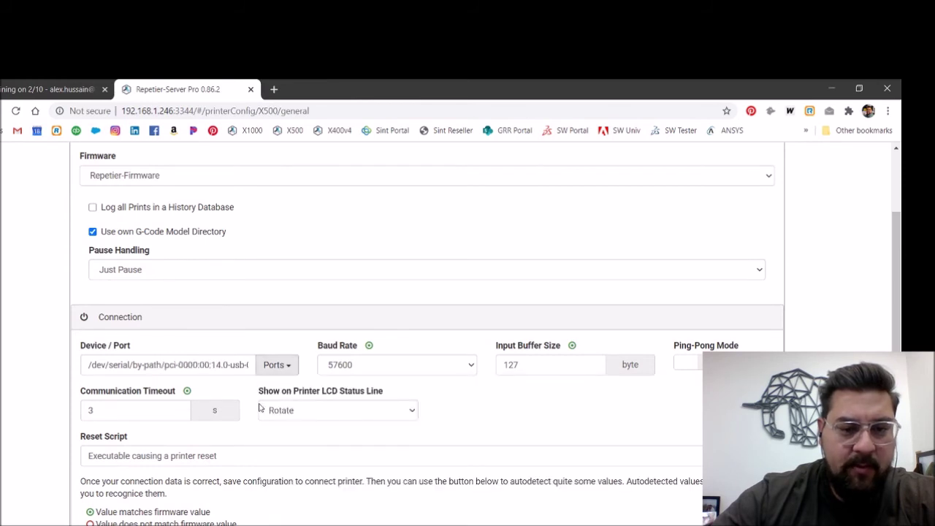
pyautogui.scroll(3, 537, 411)
pyautogui.click(736, 200)
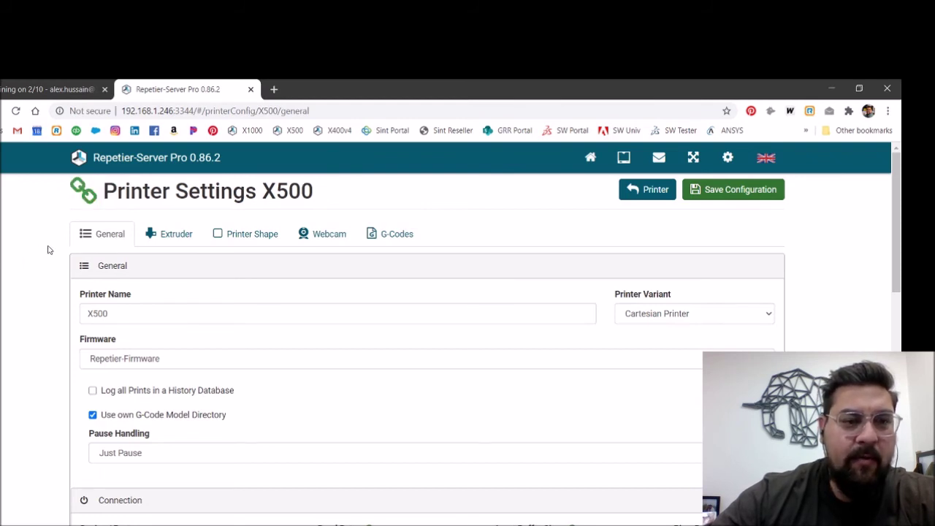
pyautogui.click(641, 194)
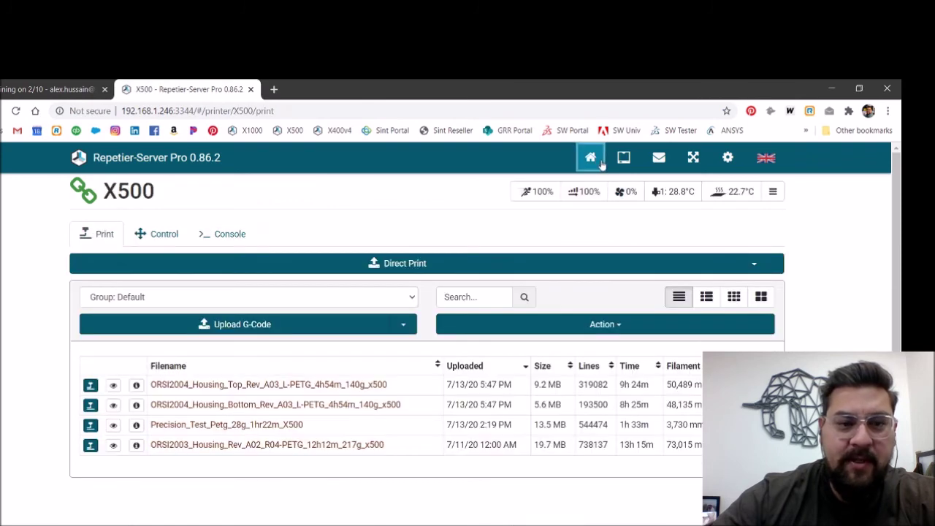
# Heat the X500's extruder and heated bed using the PETG - GRR temperature presets
pyautogui.click(590, 157)
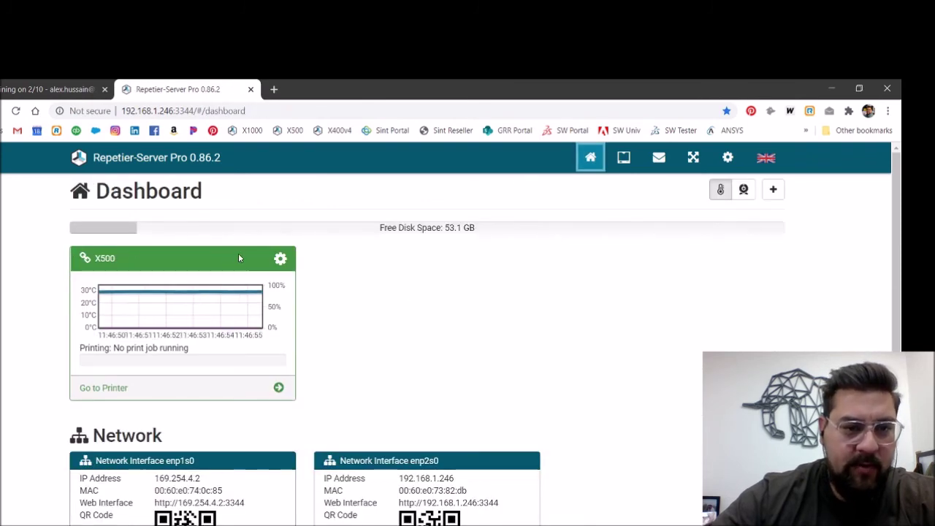
pyautogui.click(95, 389)
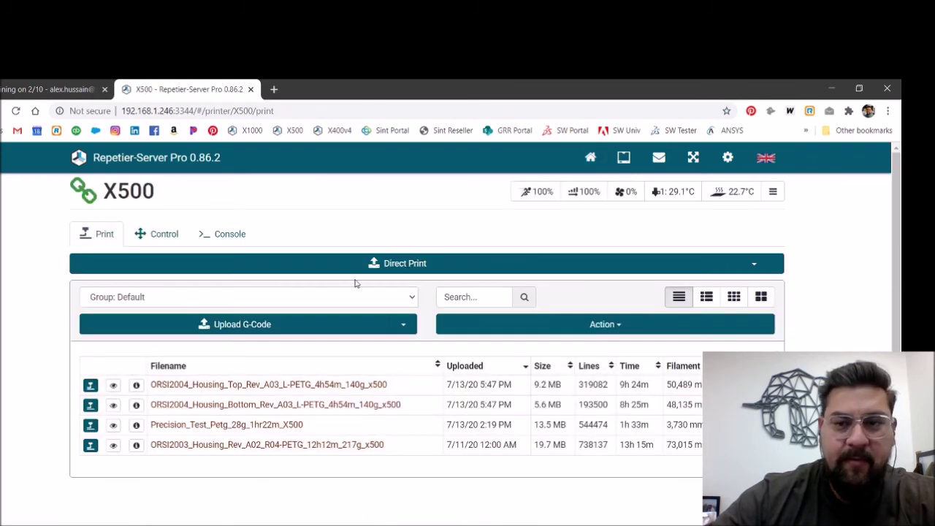
pyautogui.click(674, 194)
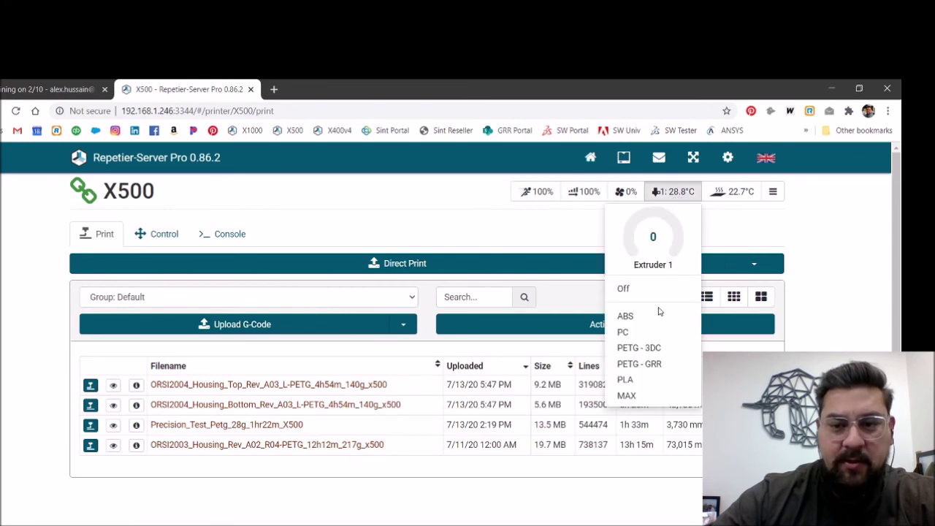
pyautogui.click(642, 364)
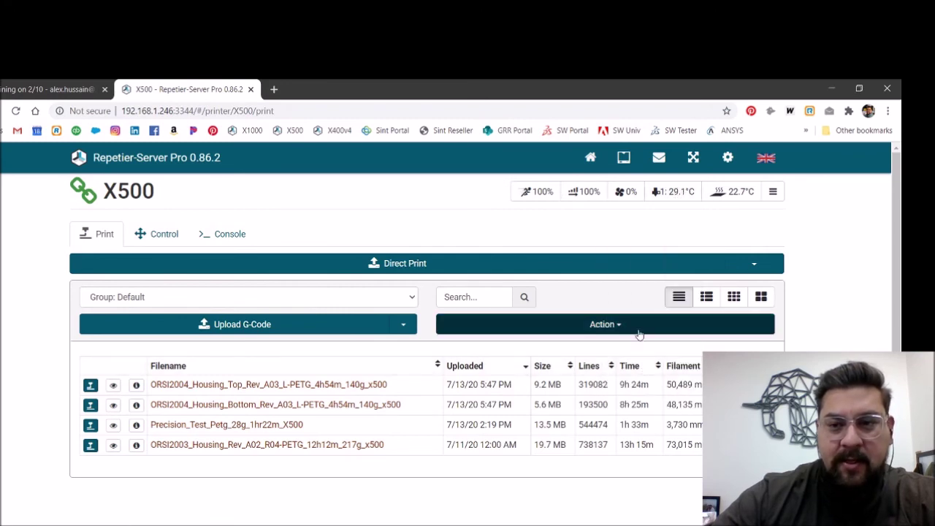
pyautogui.click(727, 192)
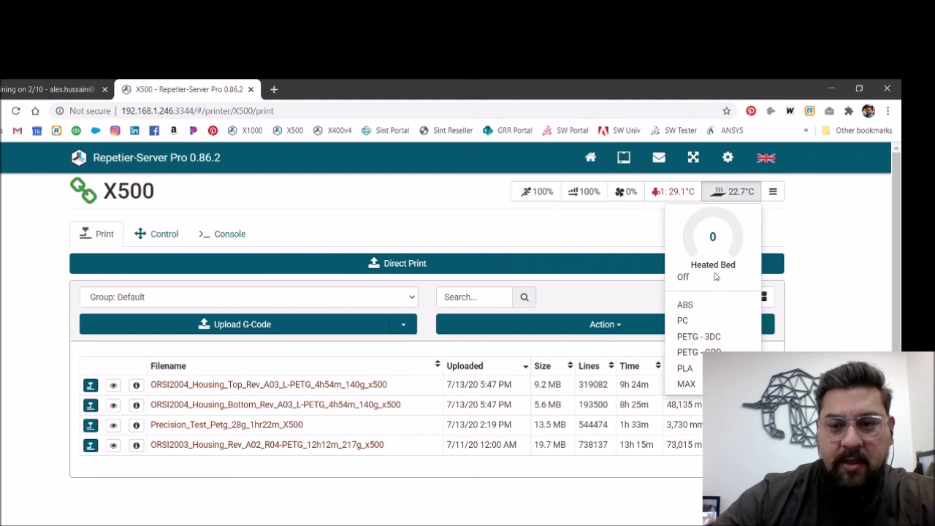
pyautogui.click(694, 352)
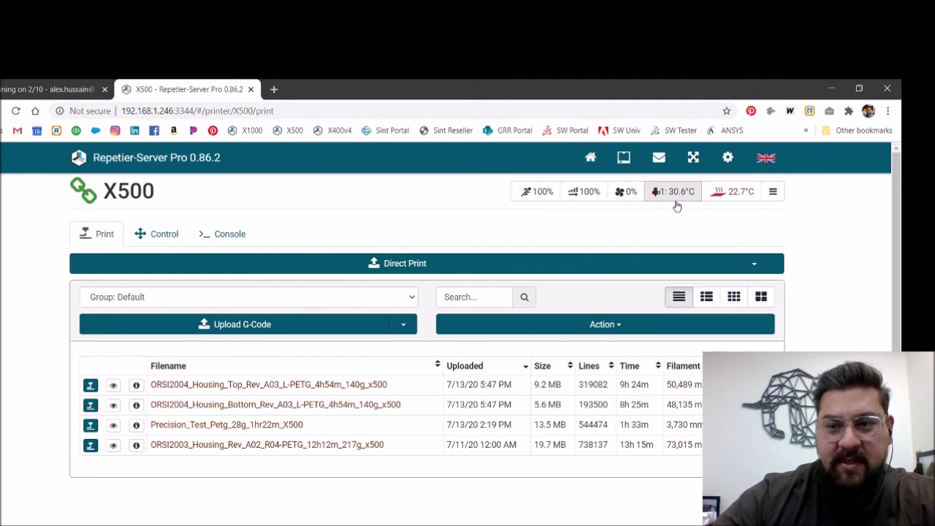
# Check all heater temperature gauges in the control view, then return to the dashboard
pyautogui.click(149, 234)
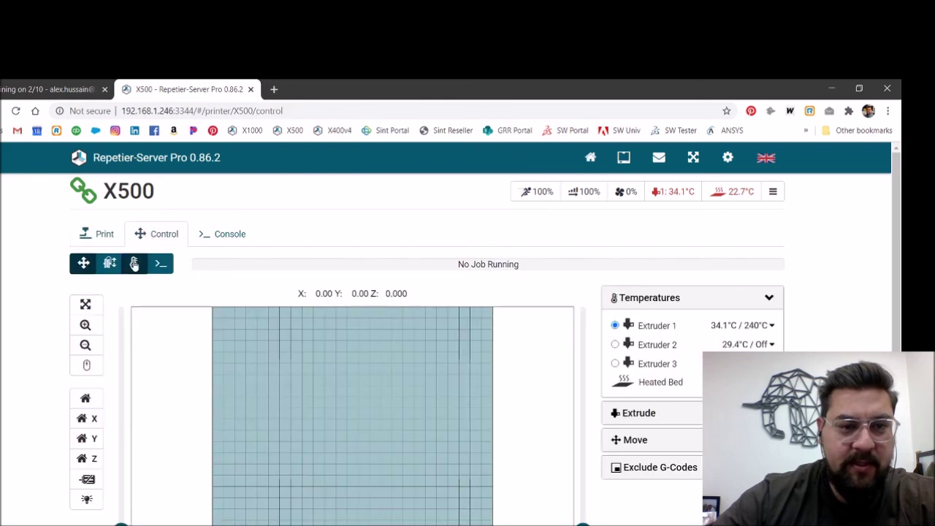
pyautogui.click(134, 265)
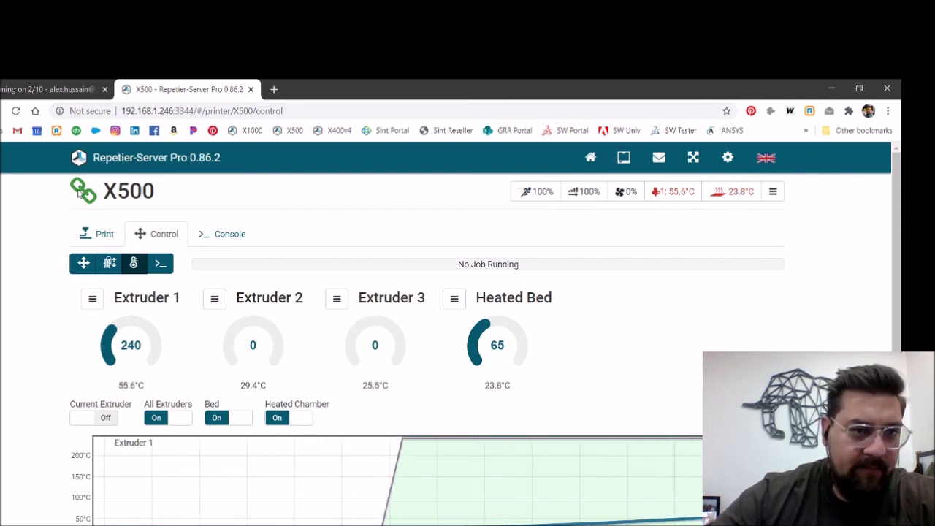
pyautogui.click(590, 157)
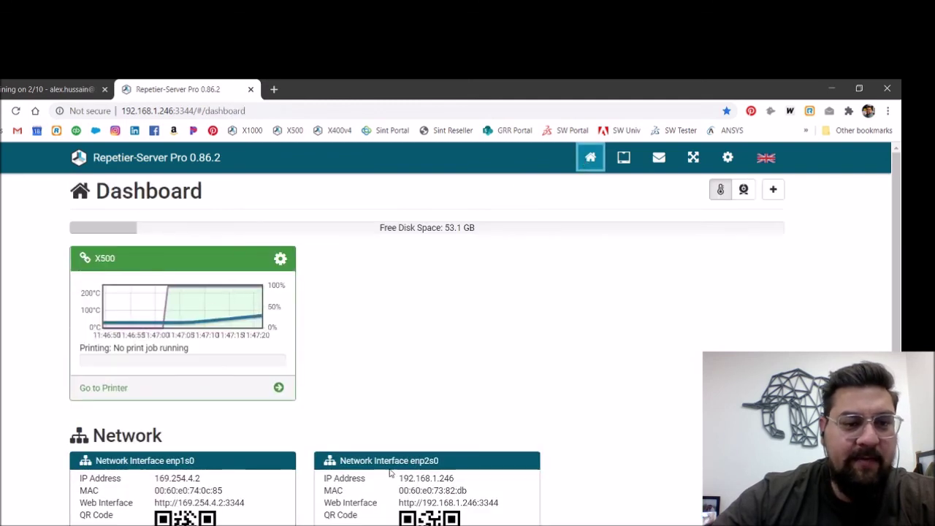